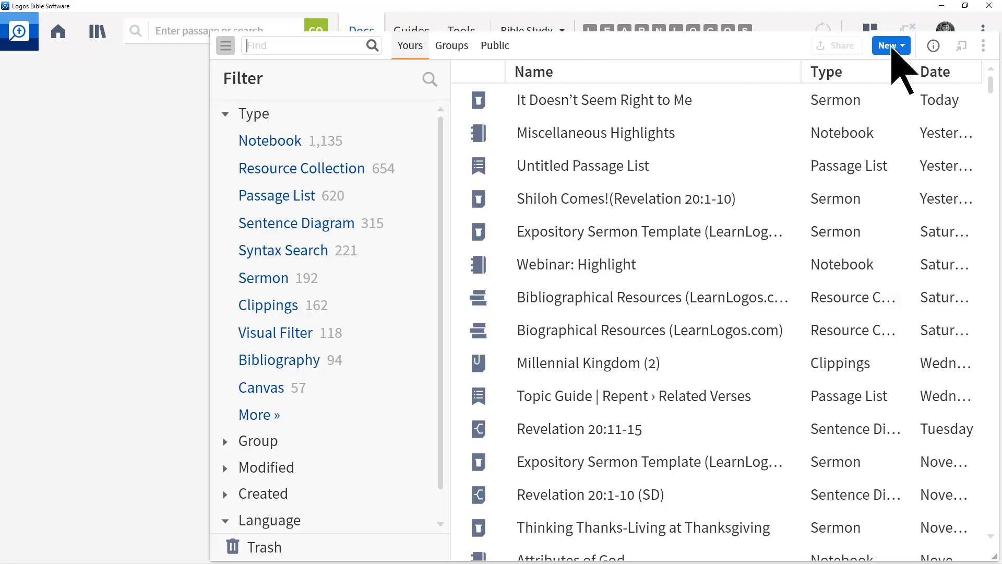
- Create a new sermon document and open it in a floating window
left_click(890, 46)
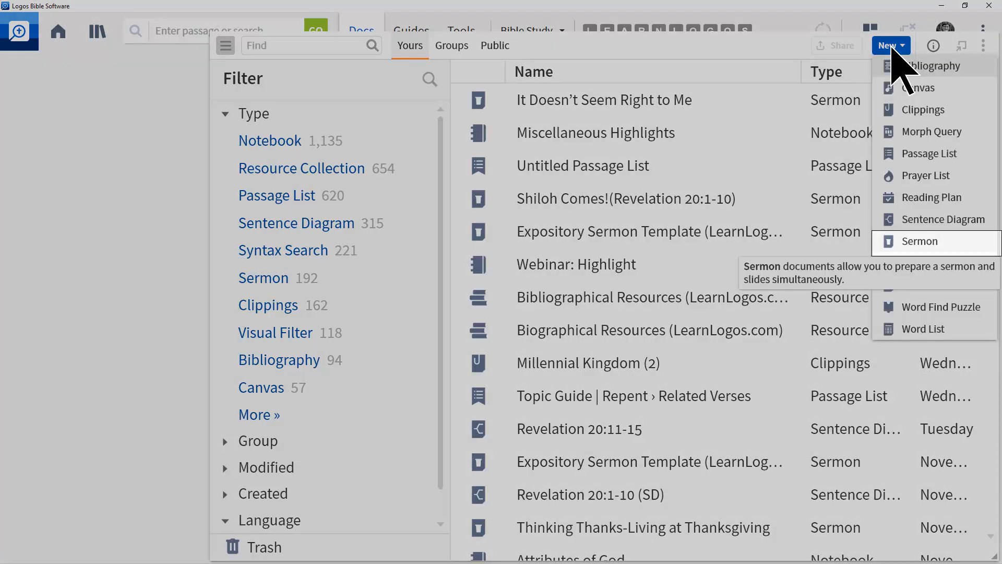
left_click(949, 239)
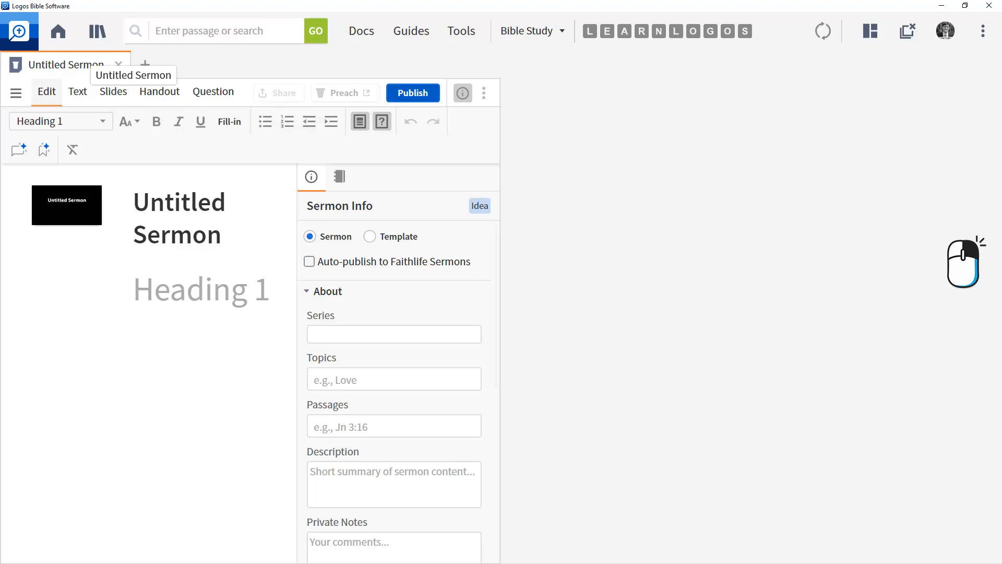
right_click(57, 67)
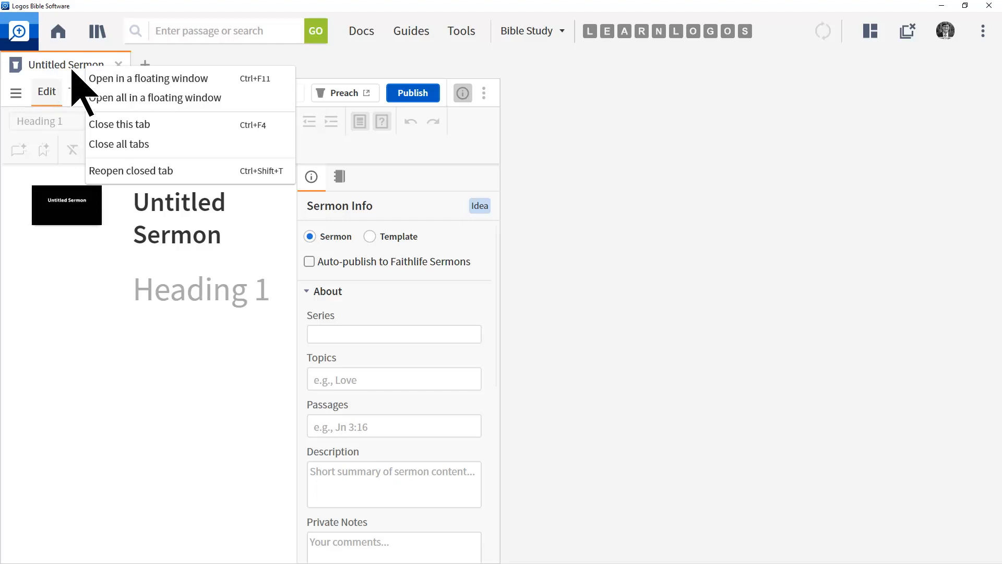
left_click(120, 79)
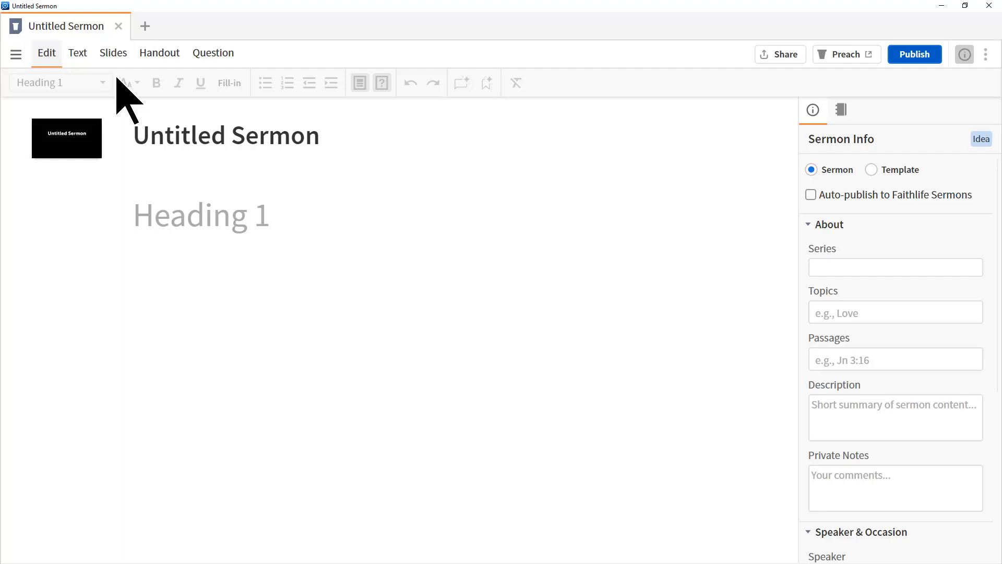
- Show the outline and fill in the sermon with the title "Title: Untitled Sermon" and an "Introduction" heading followed by a new line
left_click(16, 54)
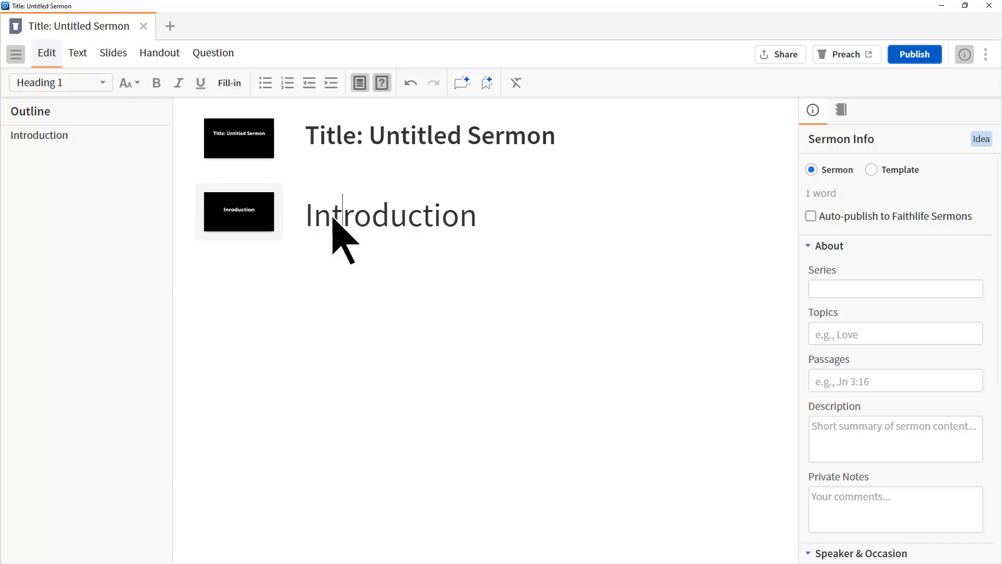
left_click(485, 217)
key("Return")
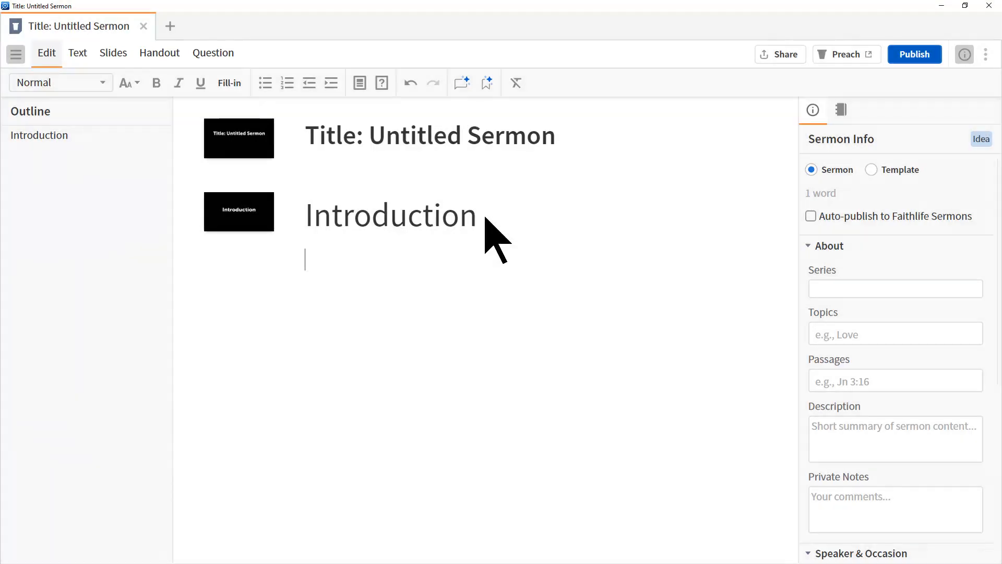
- Review the sermon in its Text, Slides, Handout and Question views
left_click(79, 53)
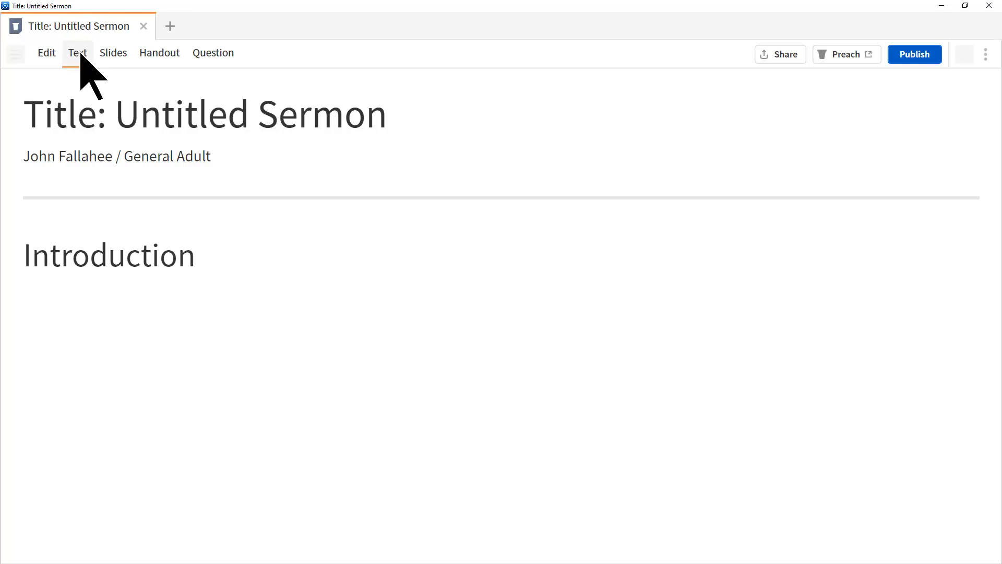
left_click(104, 54)
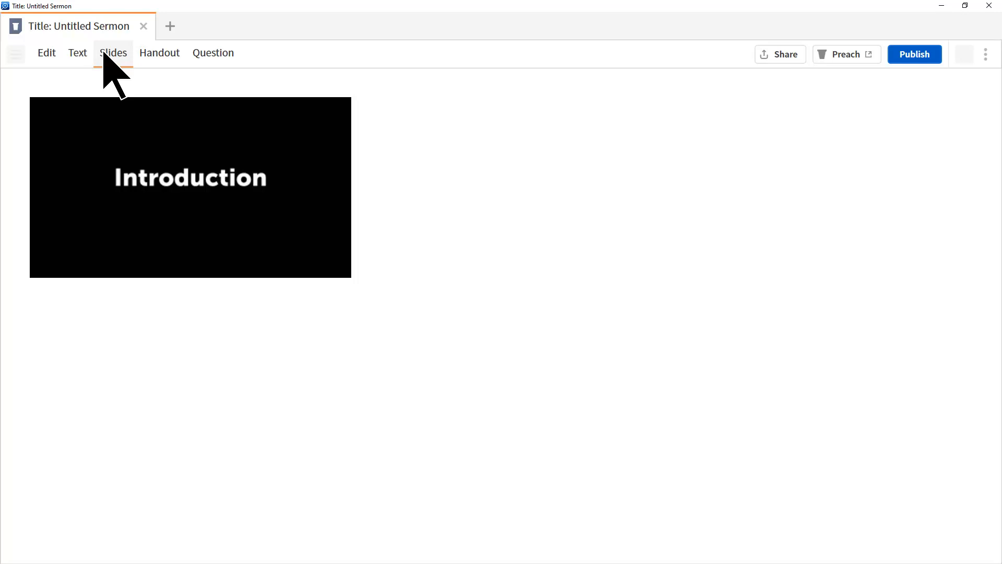
left_click(159, 53)
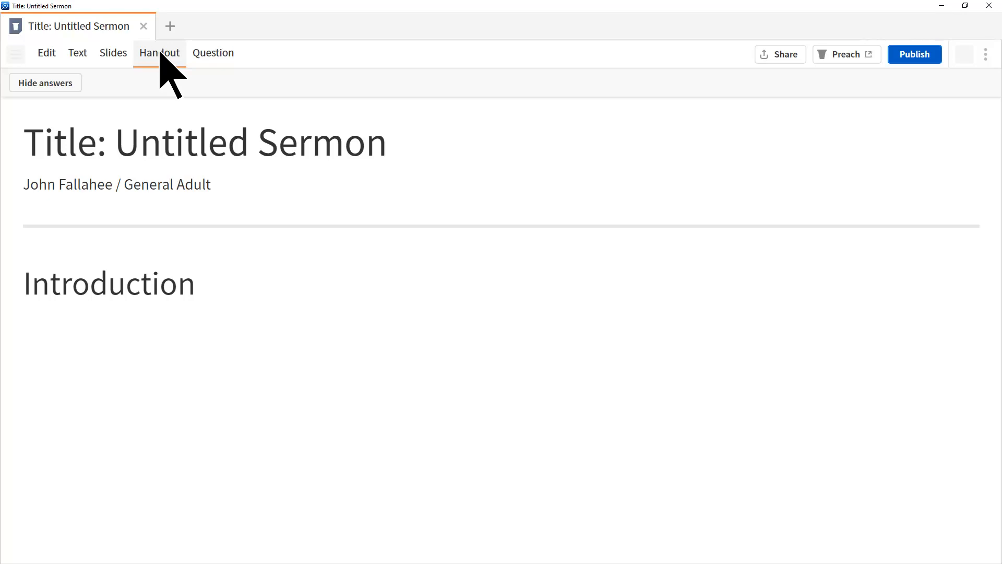
left_click(202, 54)
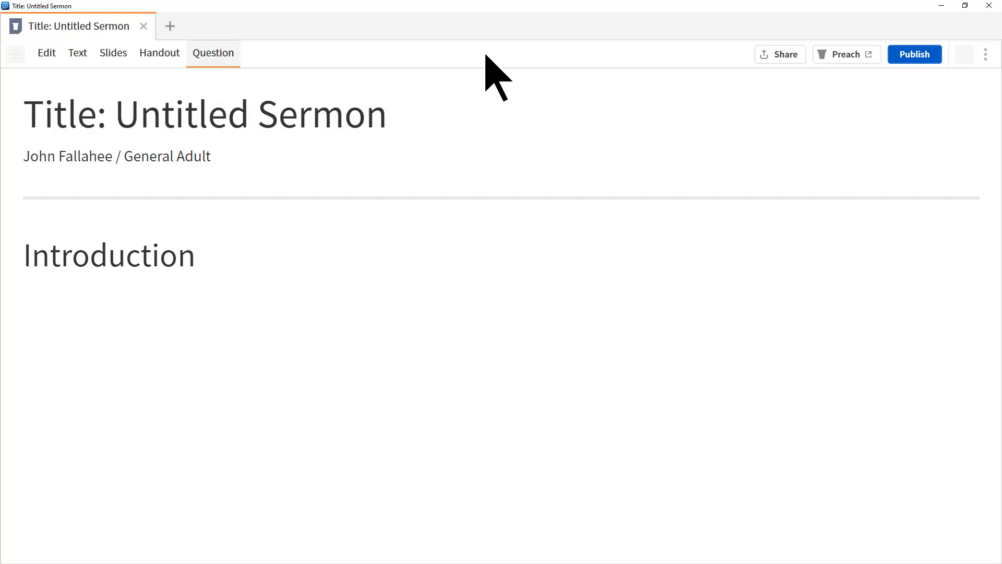
- Examine the sermon's public and group sharing options, including the available groups, and leave it unshared
left_click(778, 55)
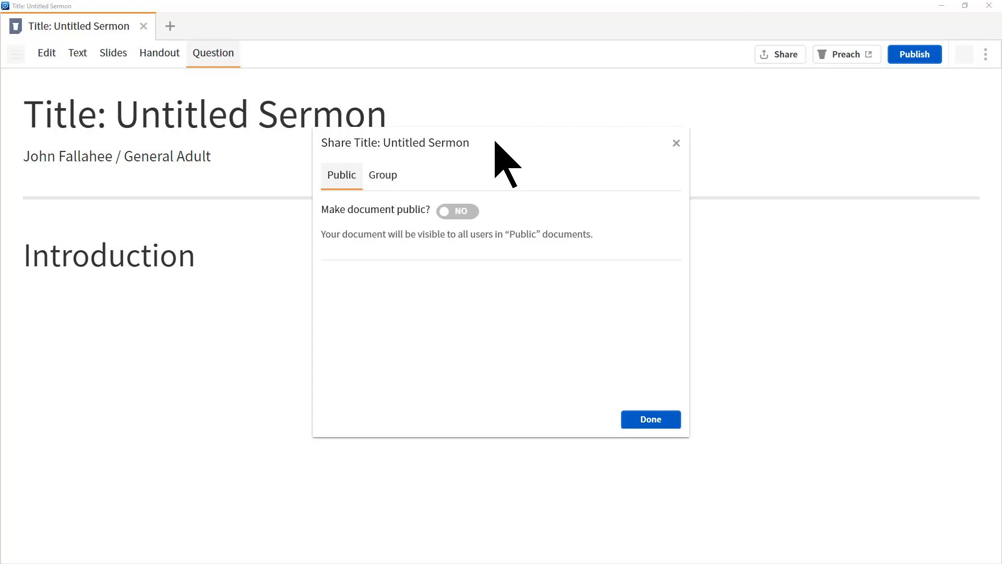
left_click(384, 175)
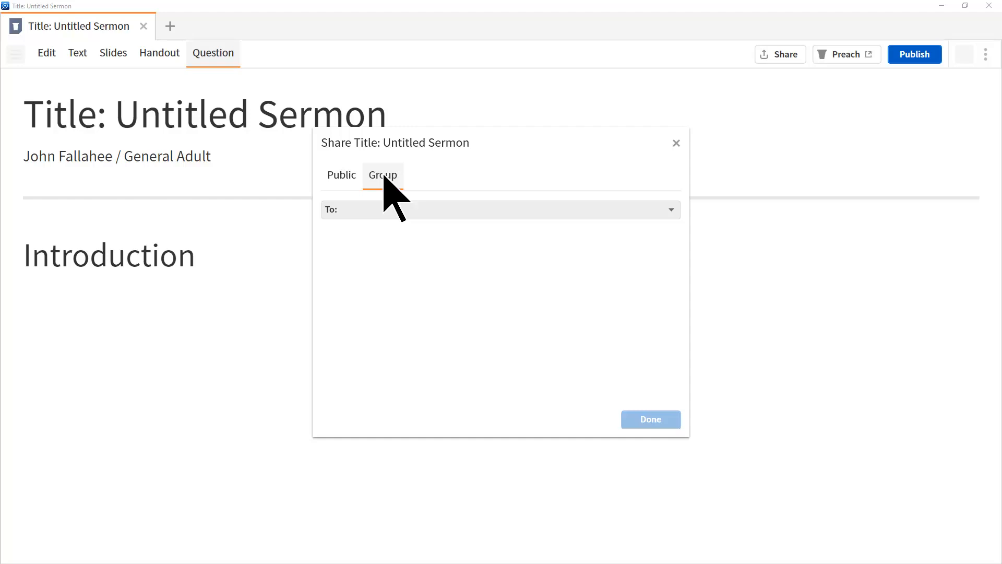
left_click(587, 207)
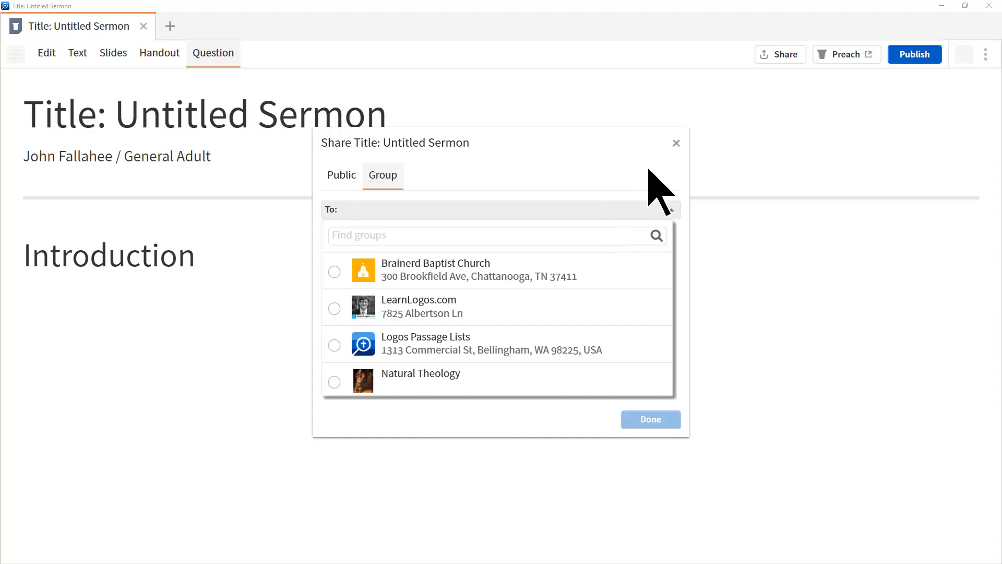
left_click(677, 143)
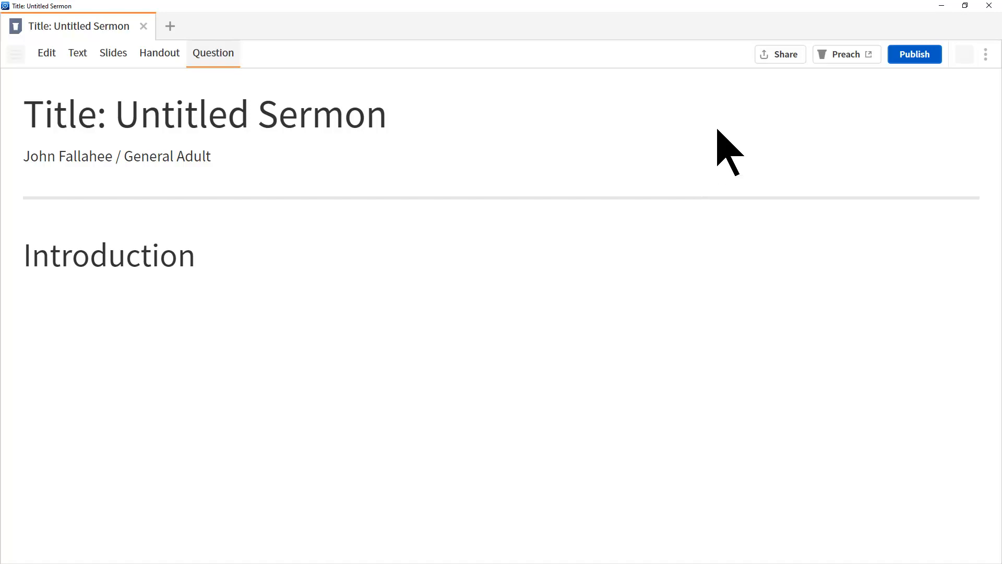
- Open the sermon in preaching mode in the browser and start the 30-minute speaking timer
left_click(848, 55)
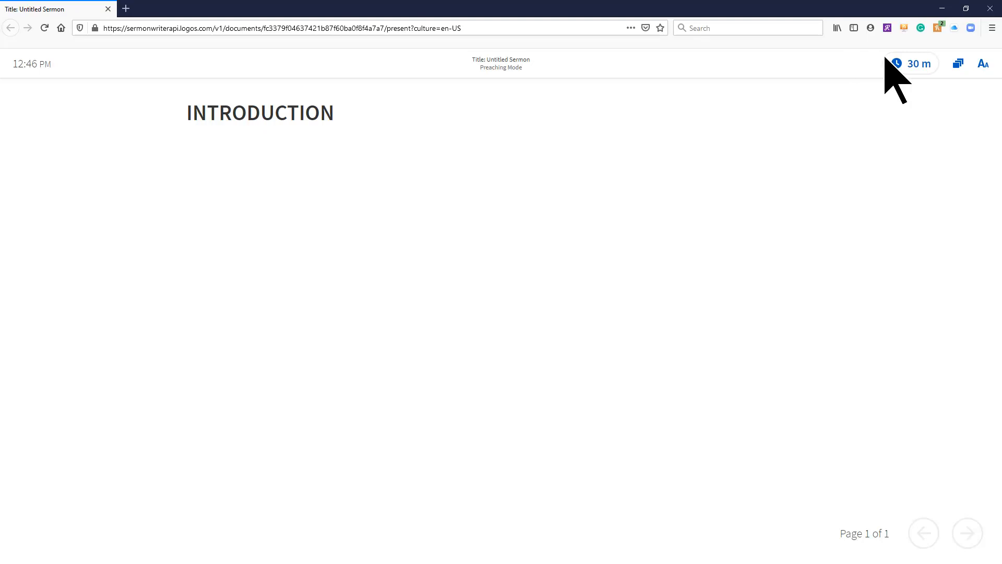
left_click(923, 61)
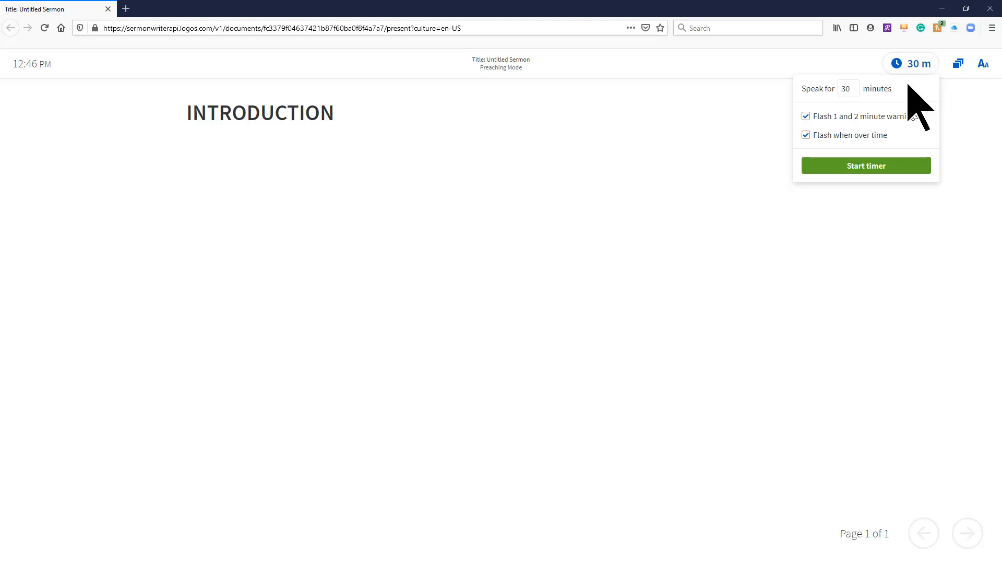
left_click(863, 165)
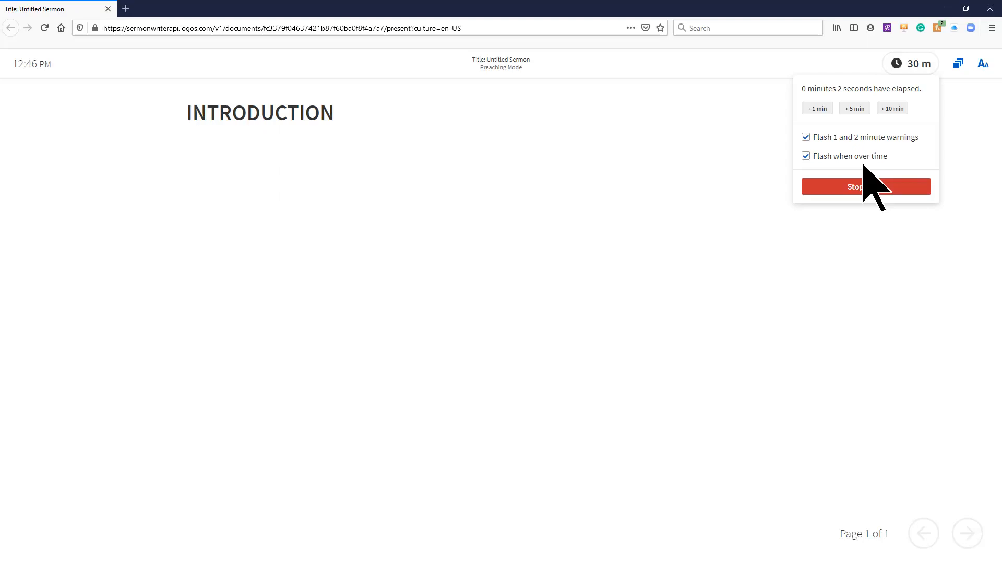
left_click(917, 65)
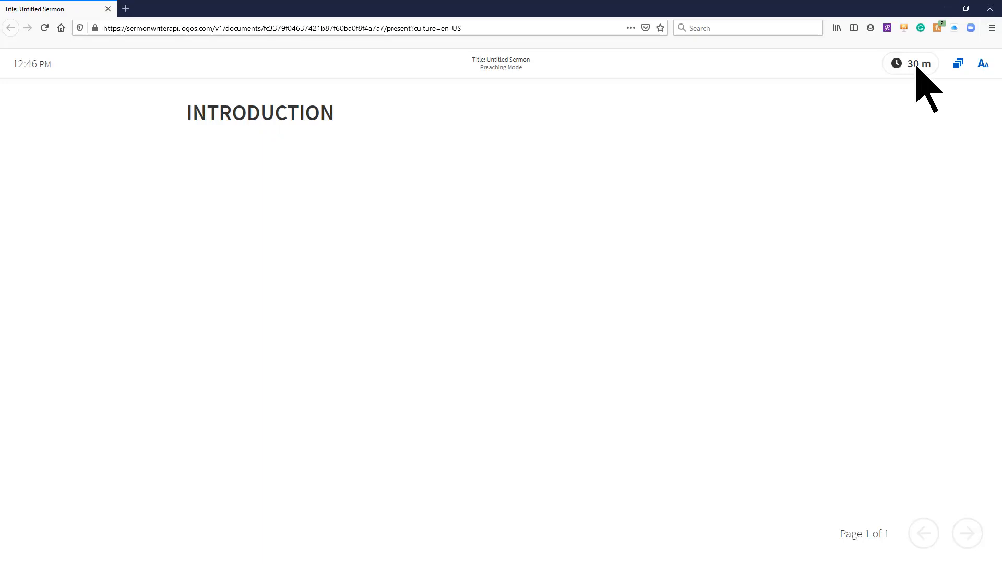
- Show the slide beside the text in preaching mode and review the text display settings before closing the browser window
left_click(959, 63)
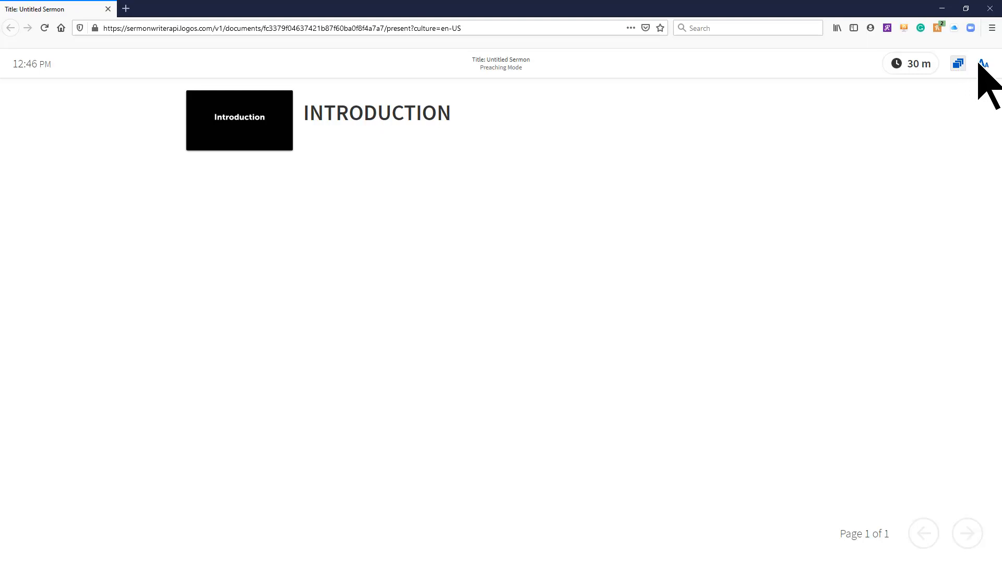
left_click(983, 64)
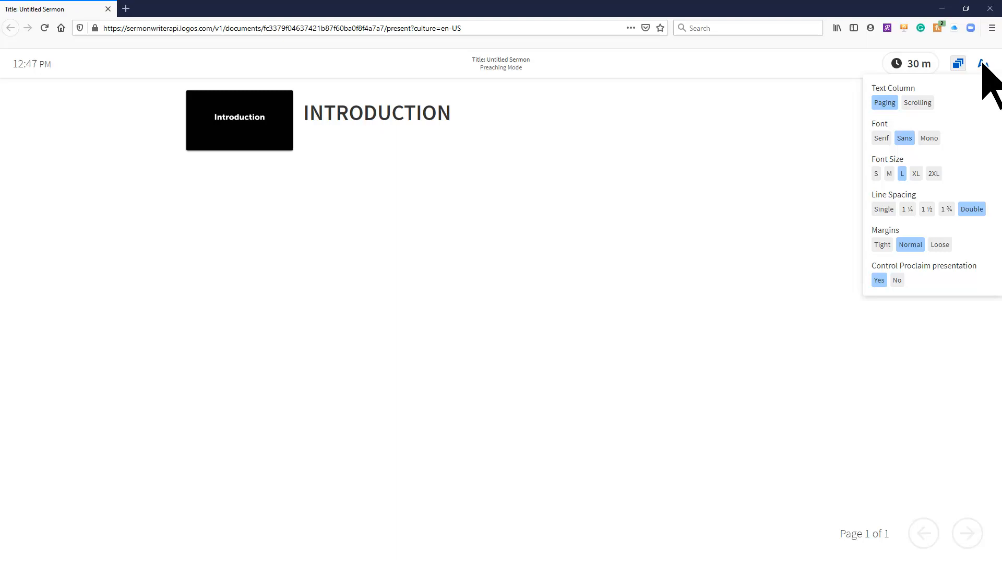
left_click(982, 64)
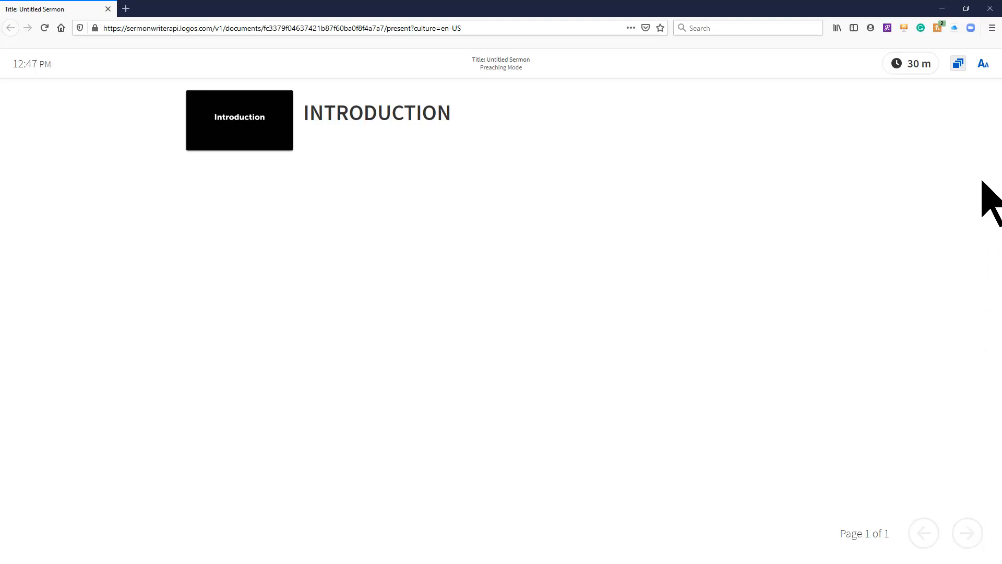
left_click(990, 8)
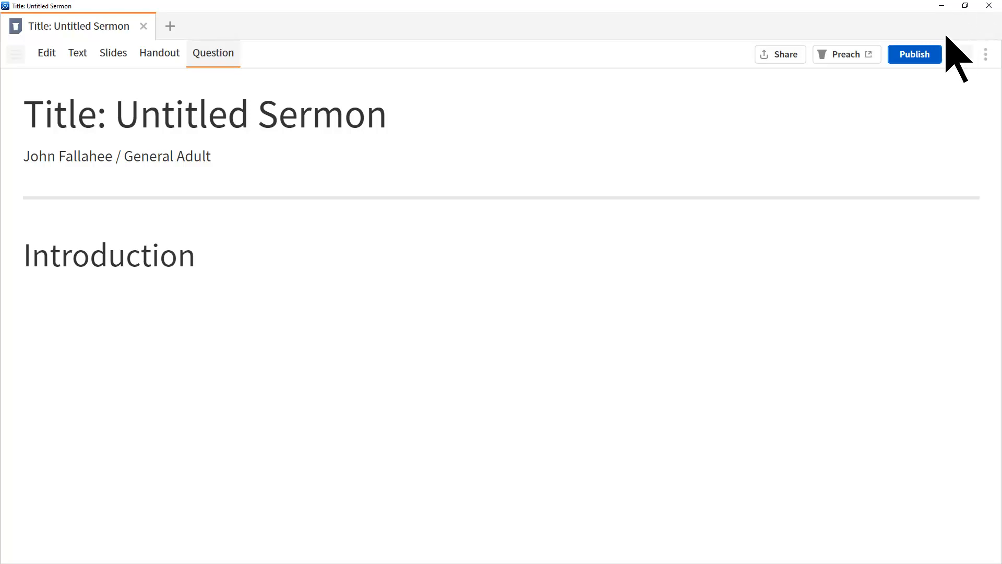
- Open the sermon's Print / Export preview from the publishing options, examine the available export formats, and close it
left_click(918, 55)
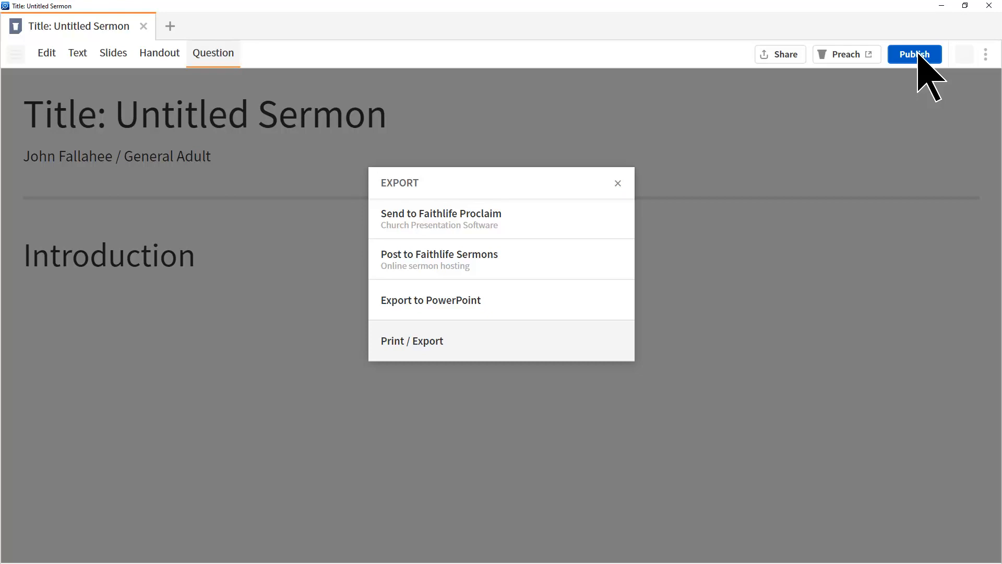
left_click(468, 342)
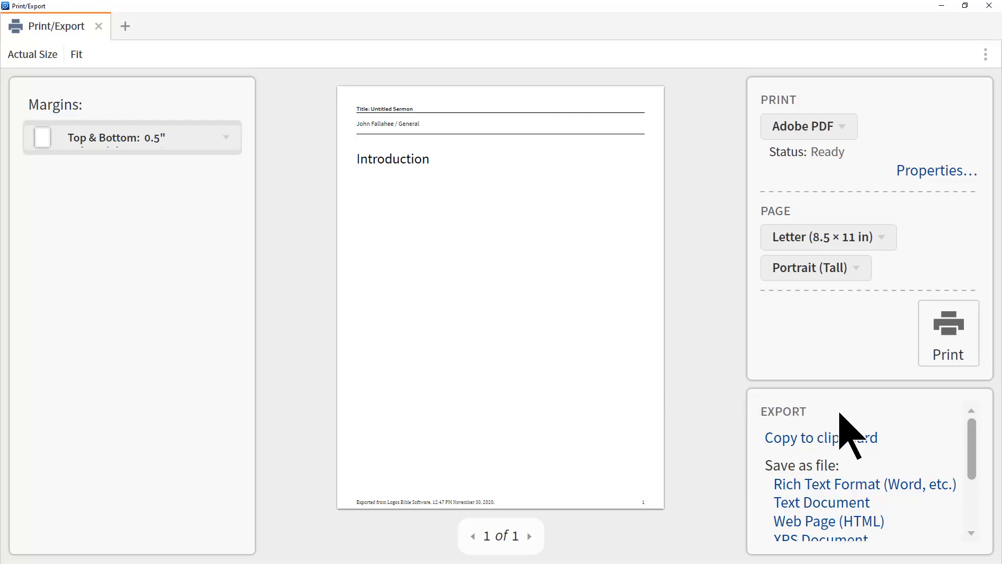
mouse_move(969, 439)
left_mouse_down()
mouse_move(972, 499)
mouse_move(984, 437)
left_mouse_up()
scroll(984, 437, "down", 3)
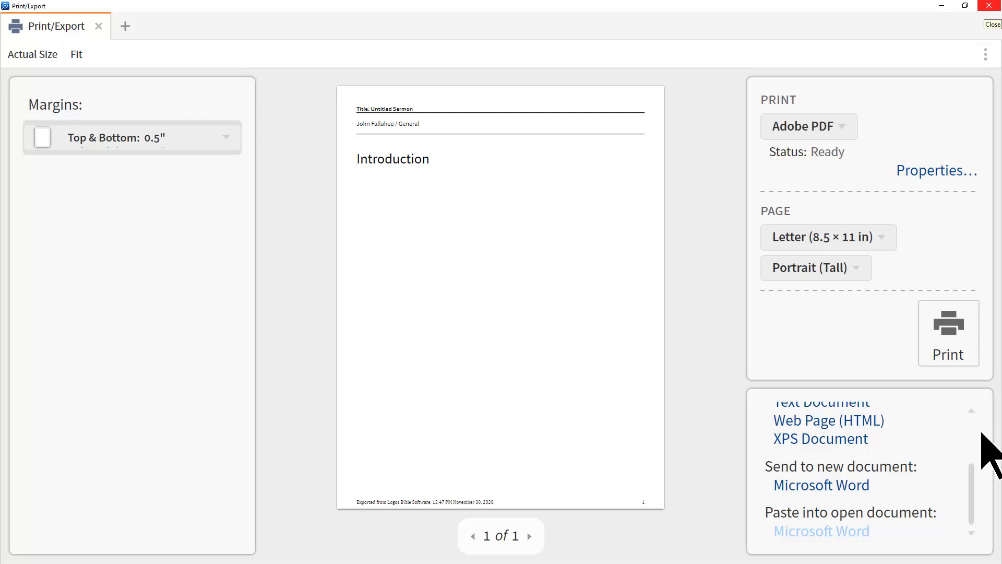
left_click(988, 4)
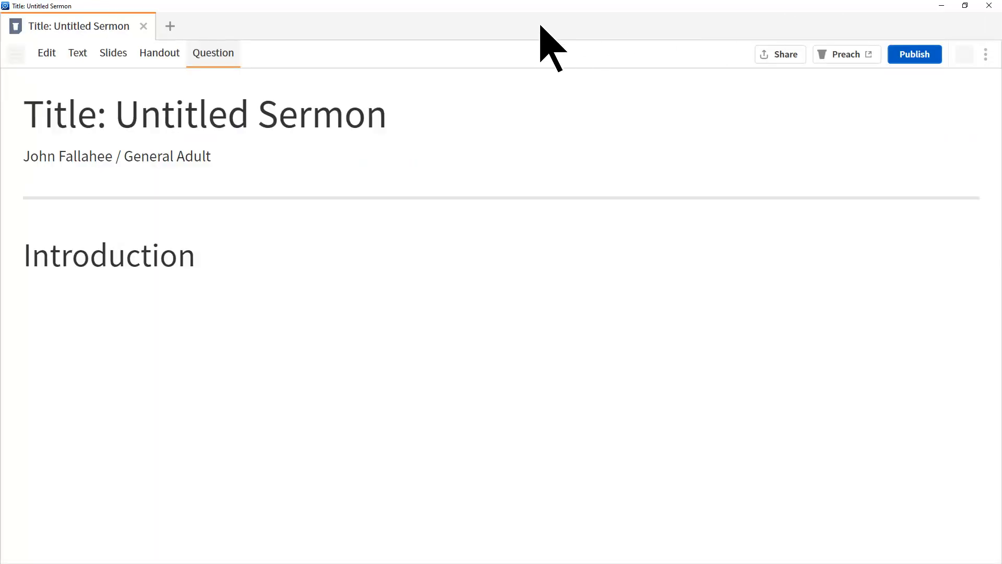
- Return to editing the sermon and set the "Introduction" heading's style to Heading 2
left_click(48, 54)
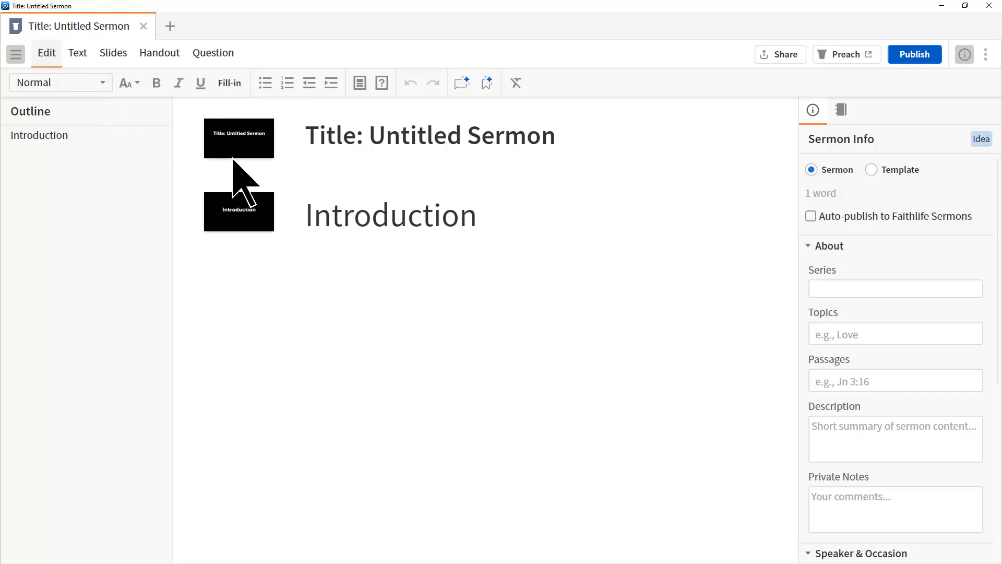
left_click(338, 220)
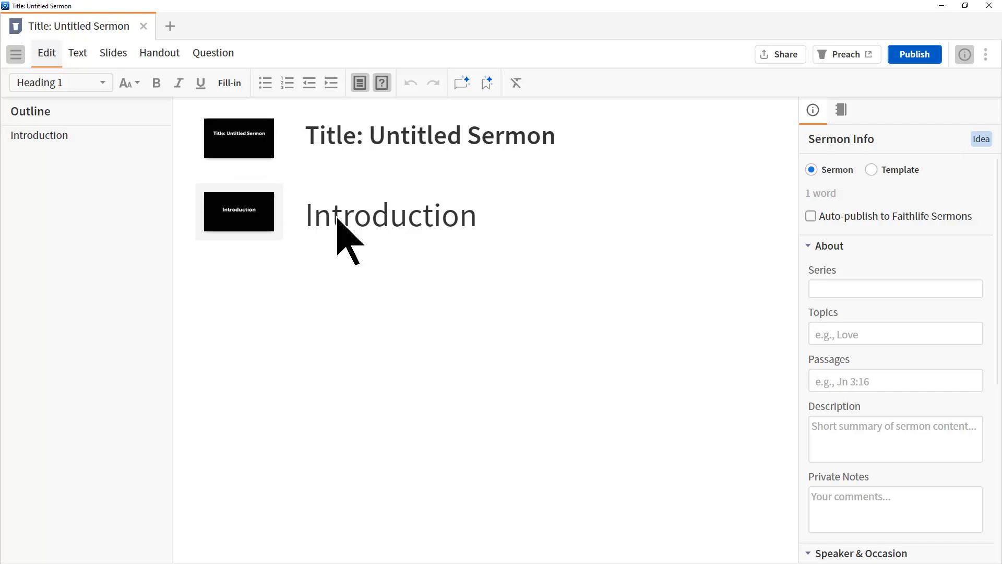
left_click(99, 79)
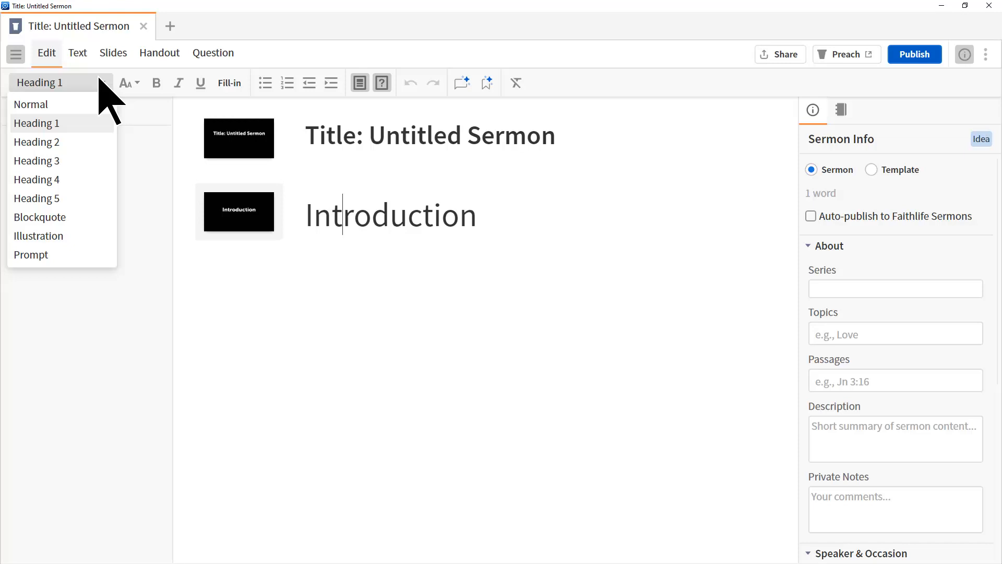
left_click(68, 139)
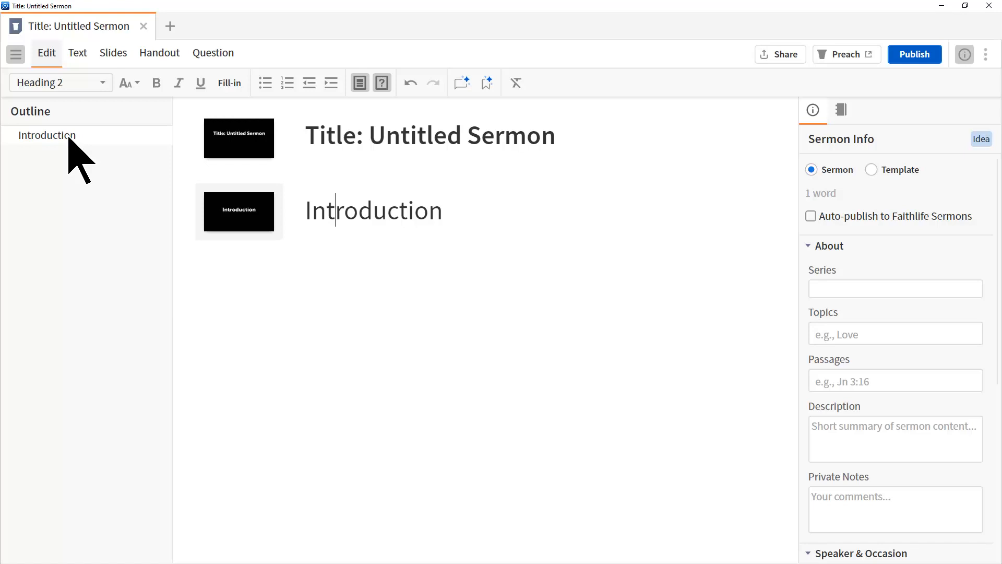
- Apply the Blockquote, Illustration and Prompt styles in turn to the "Introduction" line, ending with the Normal style
left_click(102, 87)
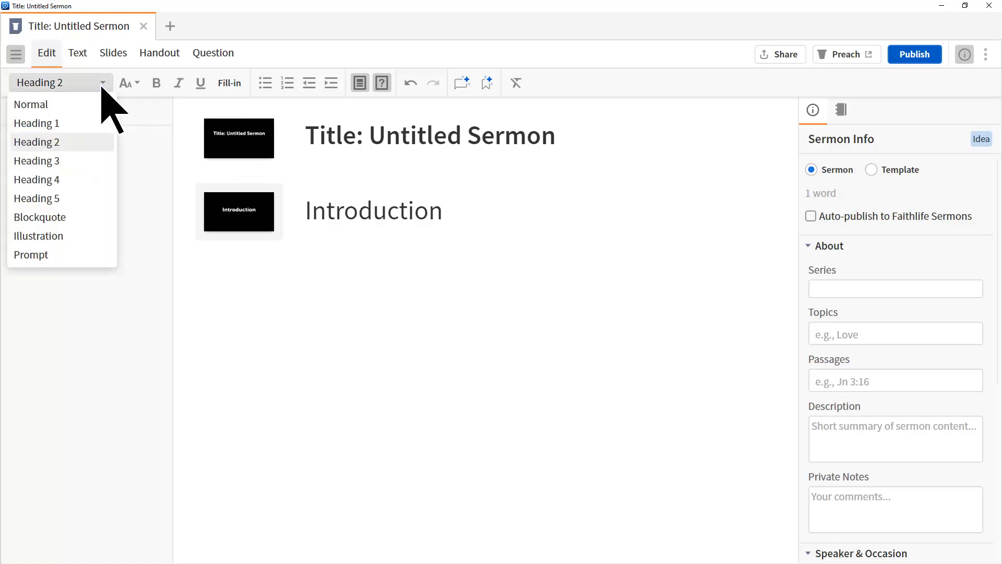
left_click(65, 217)
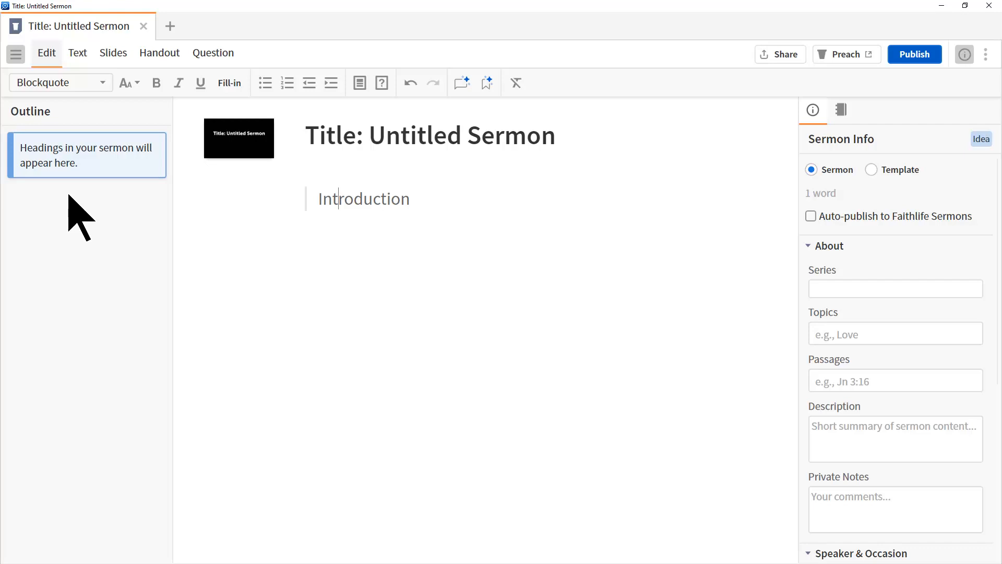
left_click(83, 86)
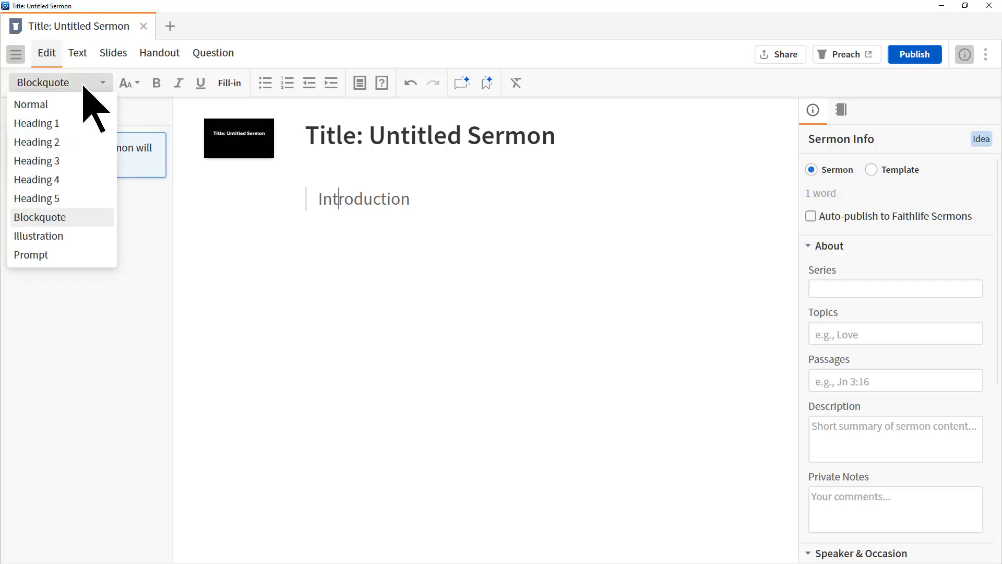
left_click(64, 233)
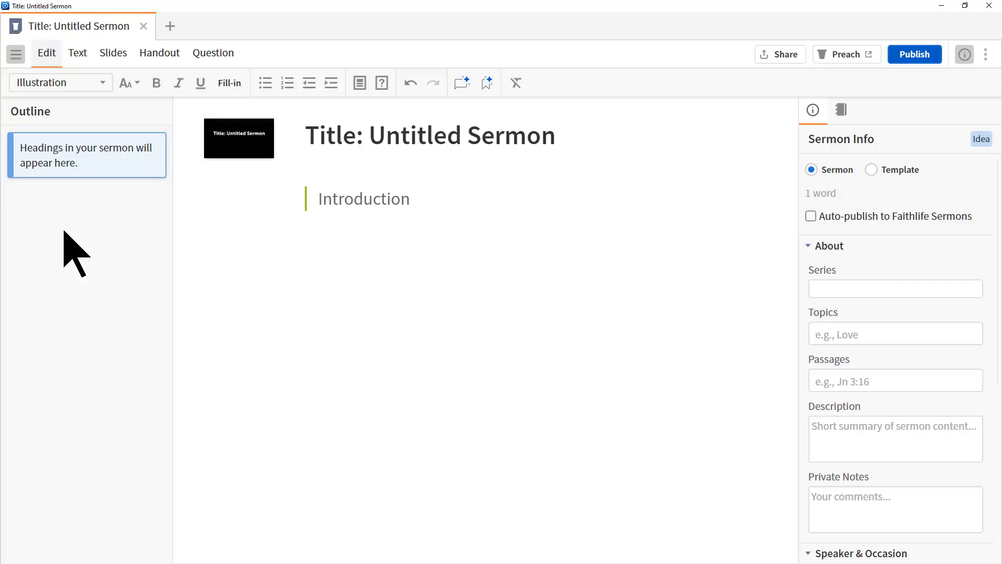
left_click(85, 84)
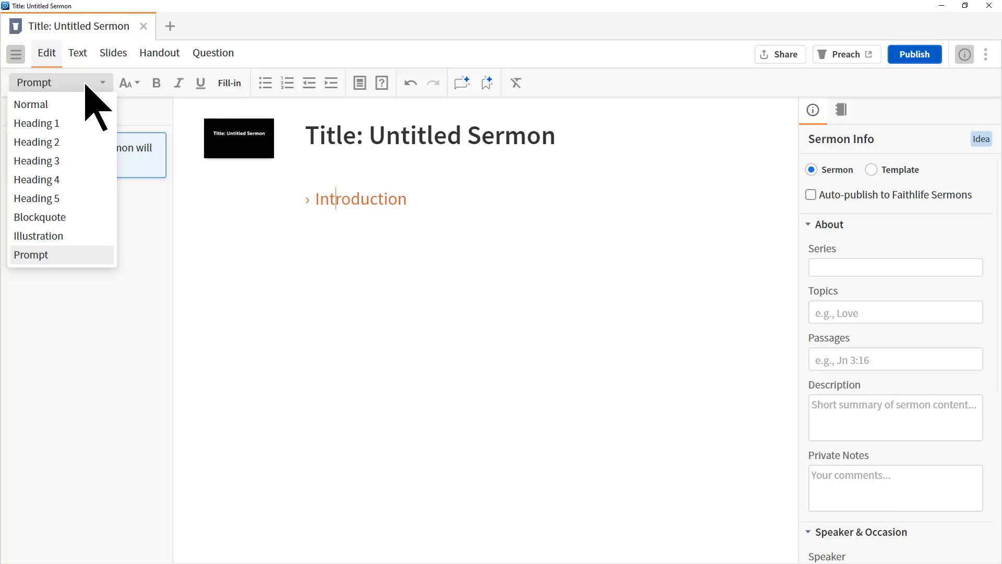
left_click(38, 103)
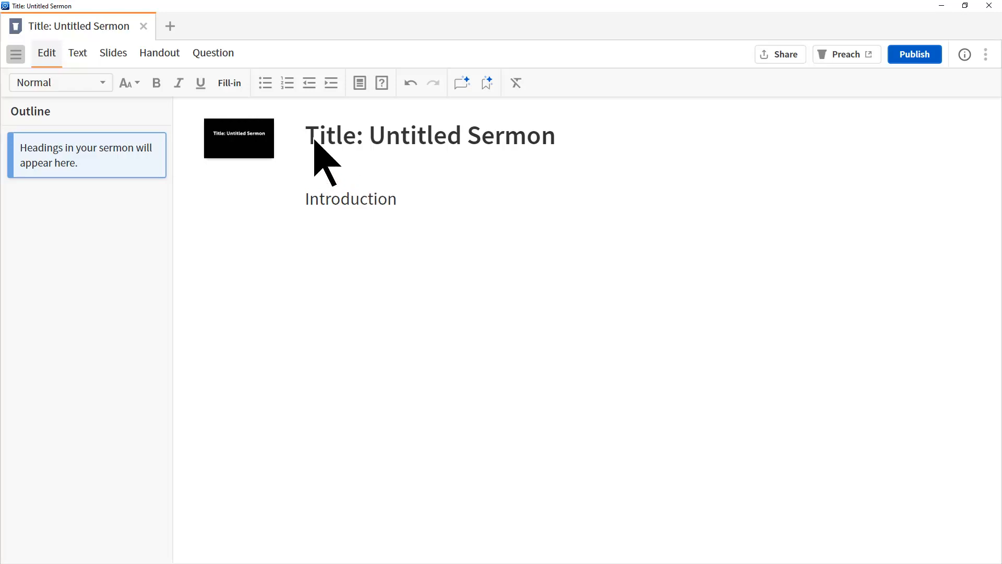
- Add the fill-in lines "Fill in the Blank Example", "Include in Handout Example" included in the handout, and "Include in Questions Example" included in the questions
left_click(234, 87)
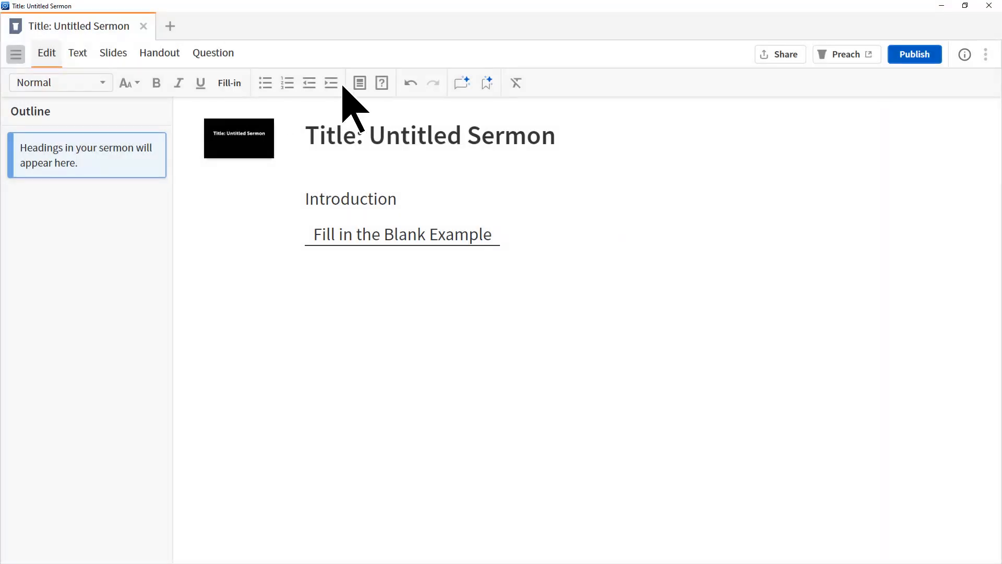
left_click(360, 82)
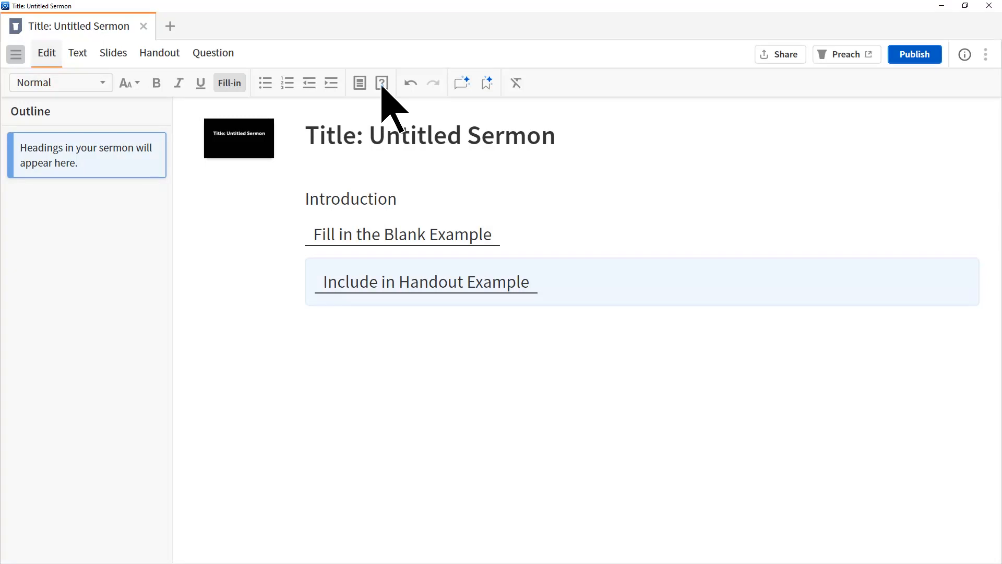
left_click(382, 83)
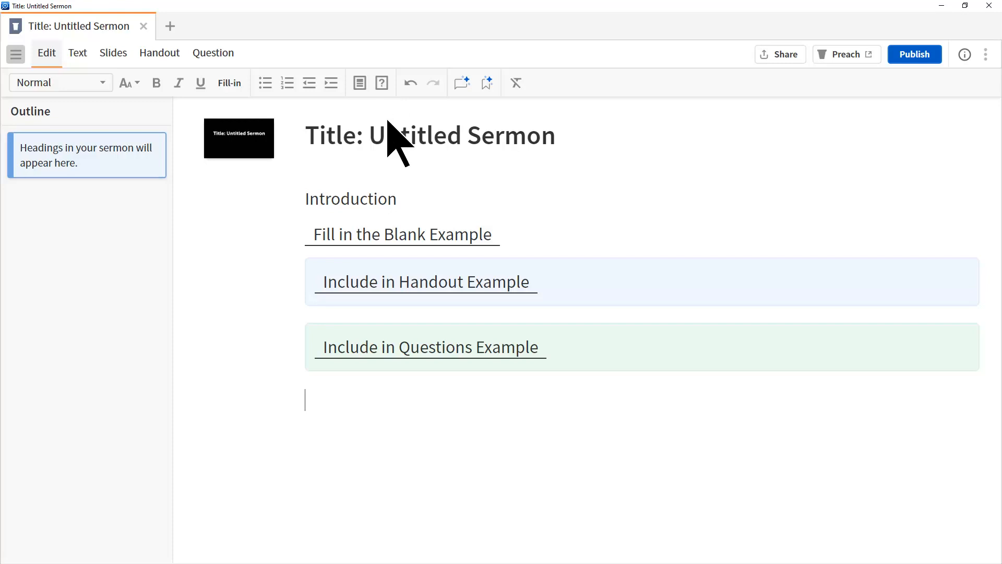
- Add a slide from the "Introduction" line and insert the John 3:16 NKJV passage below the questions example
left_click(401, 205)
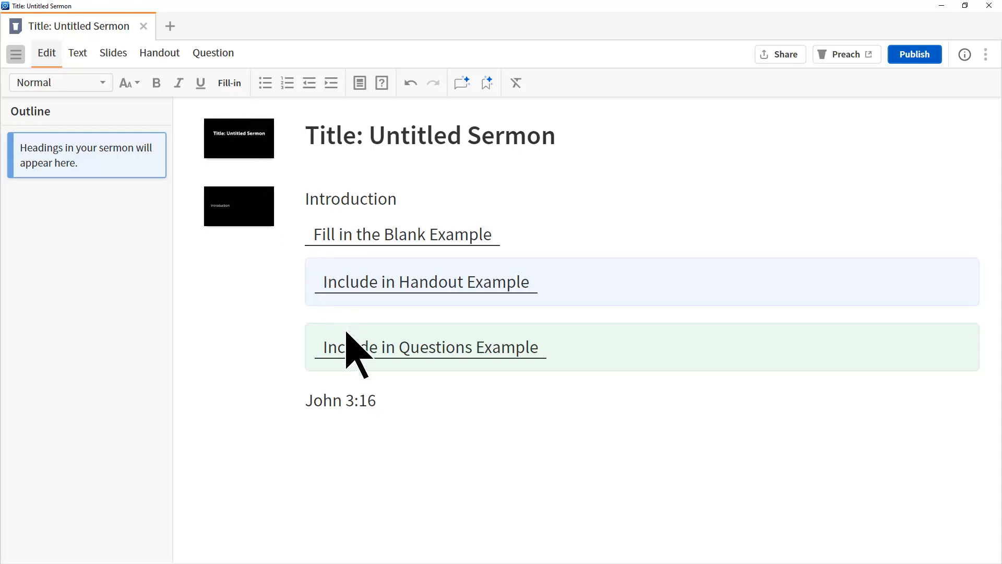
key("Return")
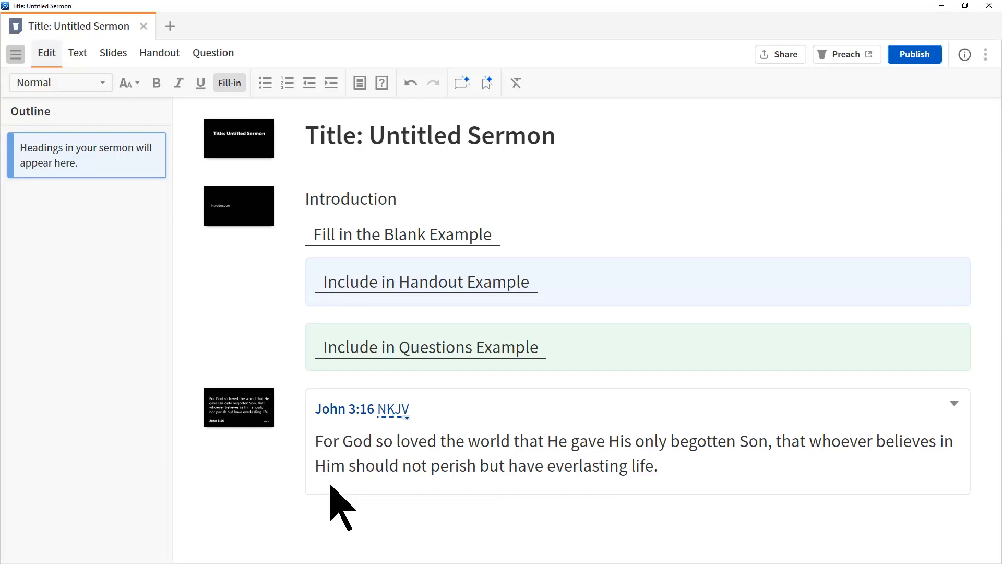
- Enter the reference John 3:16 on a line below the passage block and generate a slide from it
left_click(310, 521)
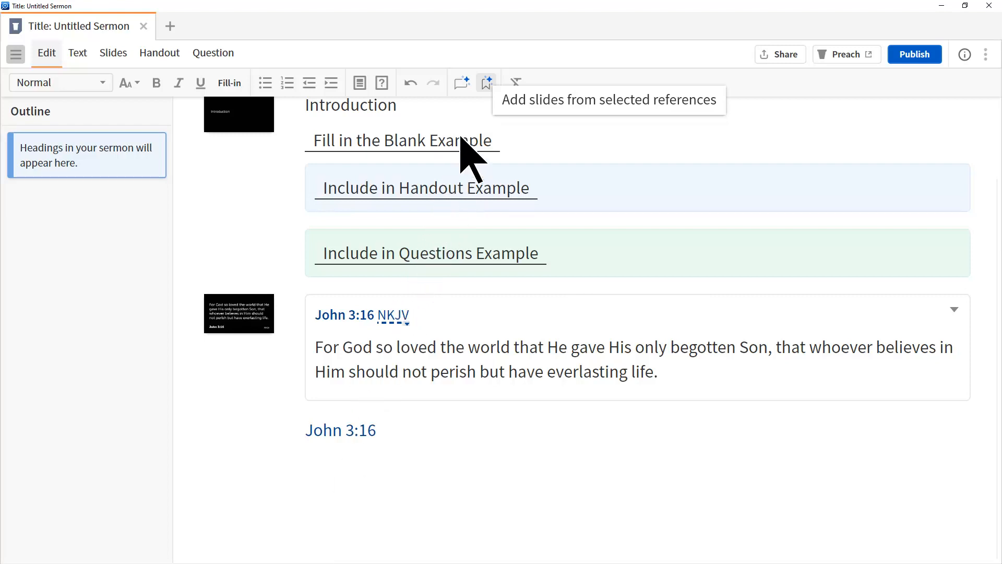
left_click(488, 83)
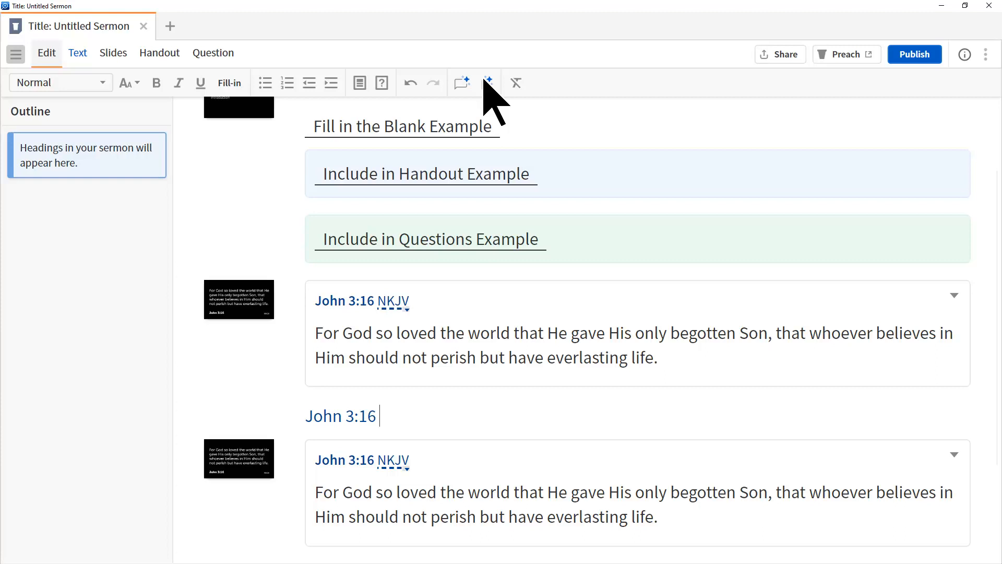
- Review the sermon in the Text, Slides, Handout and Question views and in preaching mode in the browser, and close the browser window
left_click(79, 57)
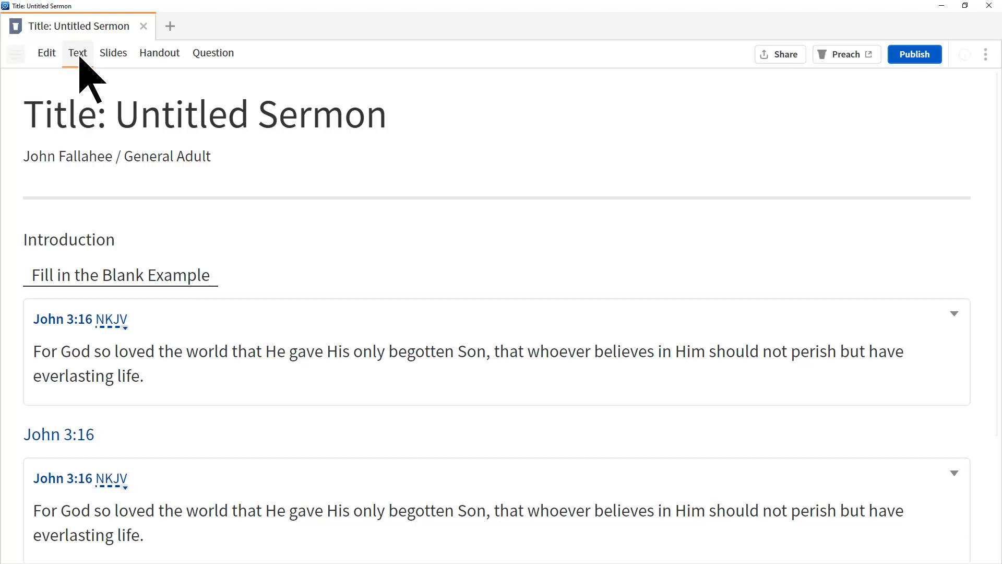
left_click(113, 54)
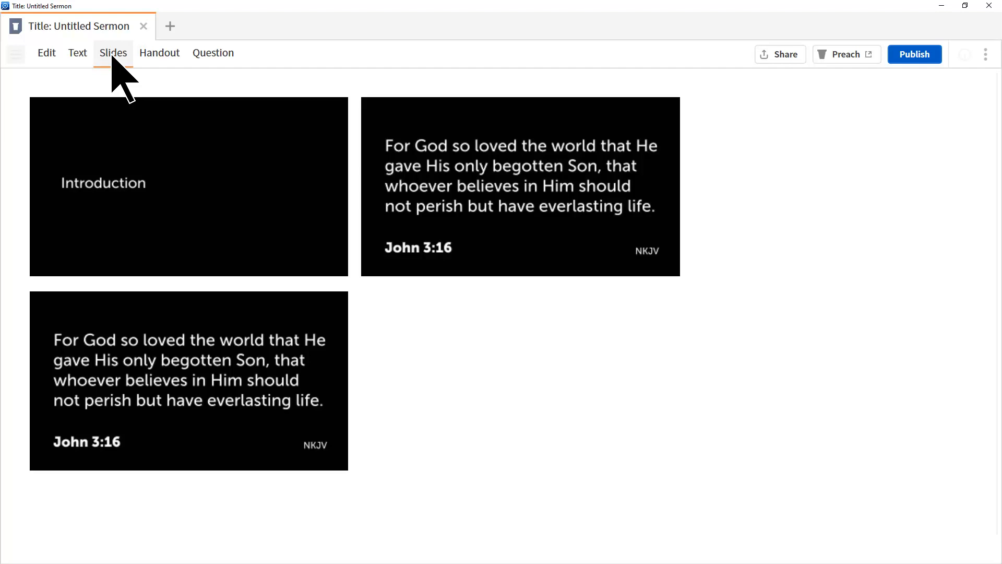
left_click(161, 54)
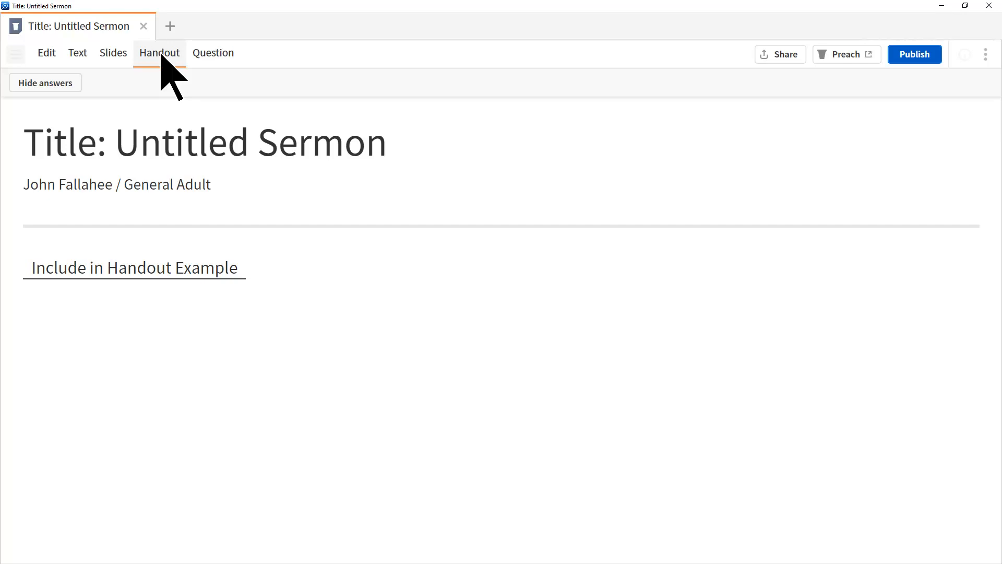
left_click(224, 54)
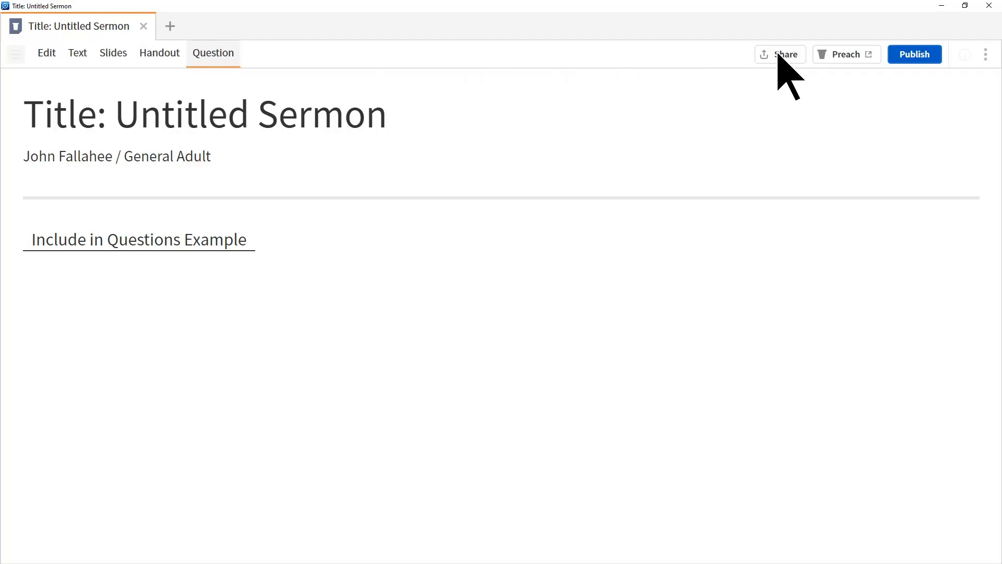
left_click(844, 55)
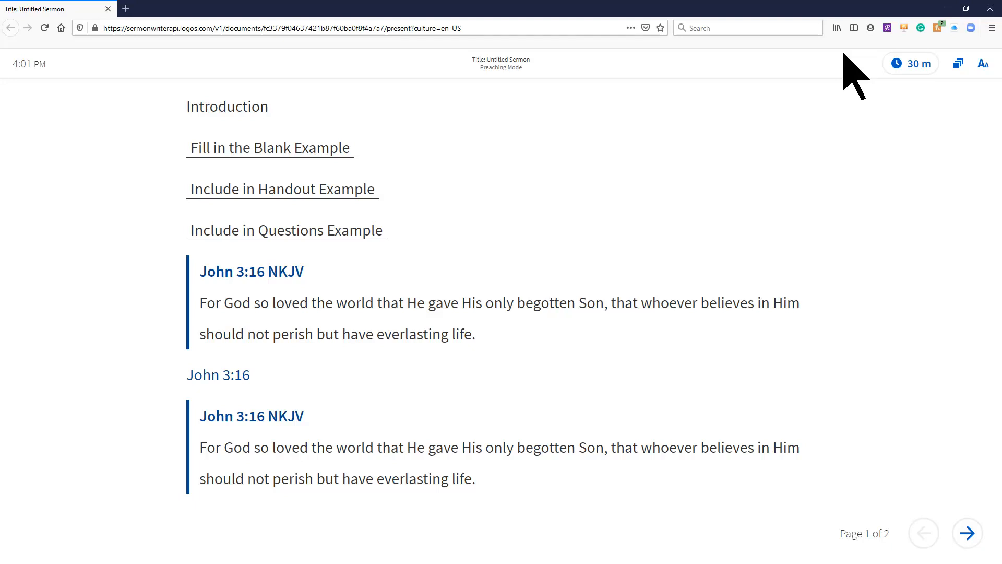
left_click(990, 9)
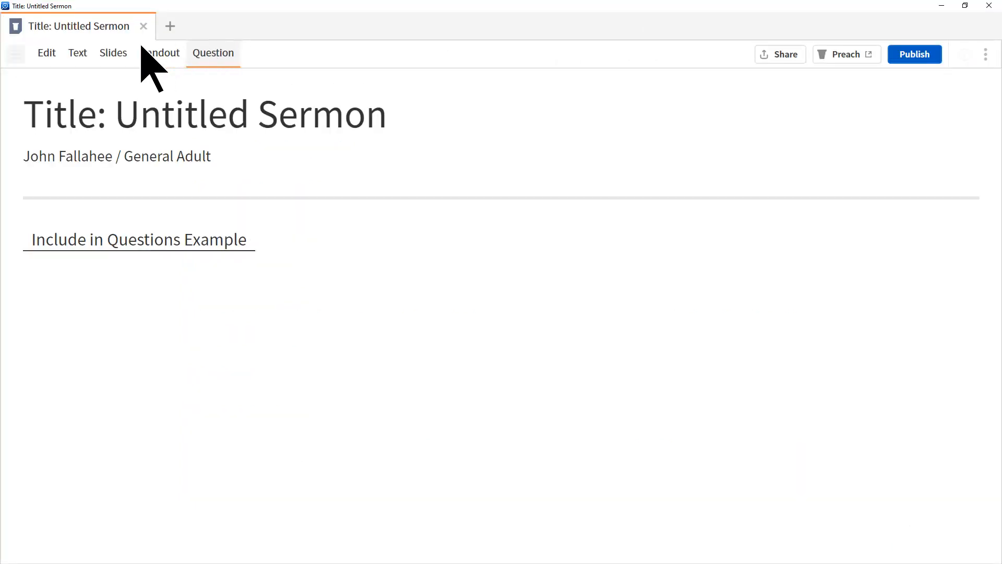
- Return to editing the sermon and set the "Introduction" line's style to Heading 1
left_click(46, 55)
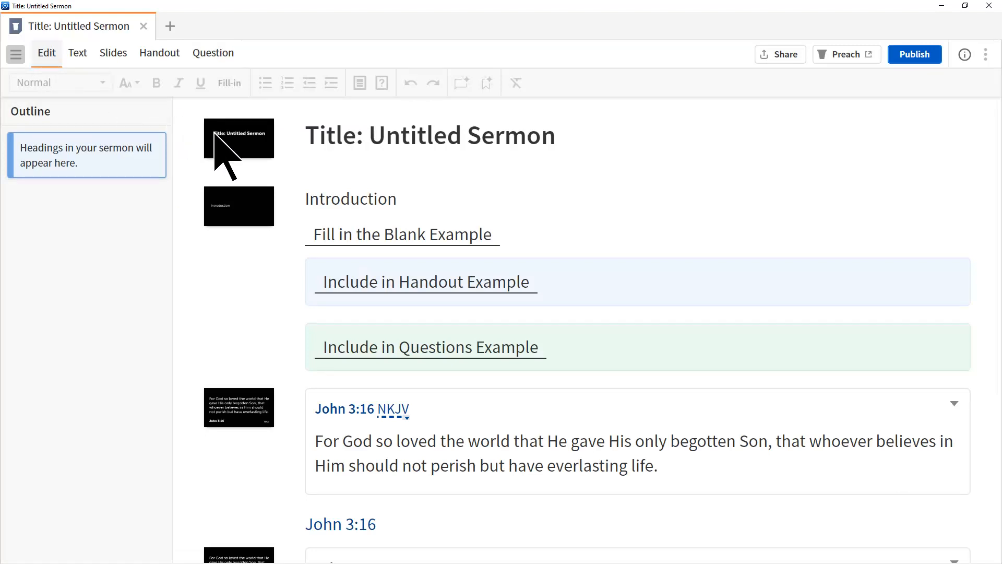
left_click(342, 198)
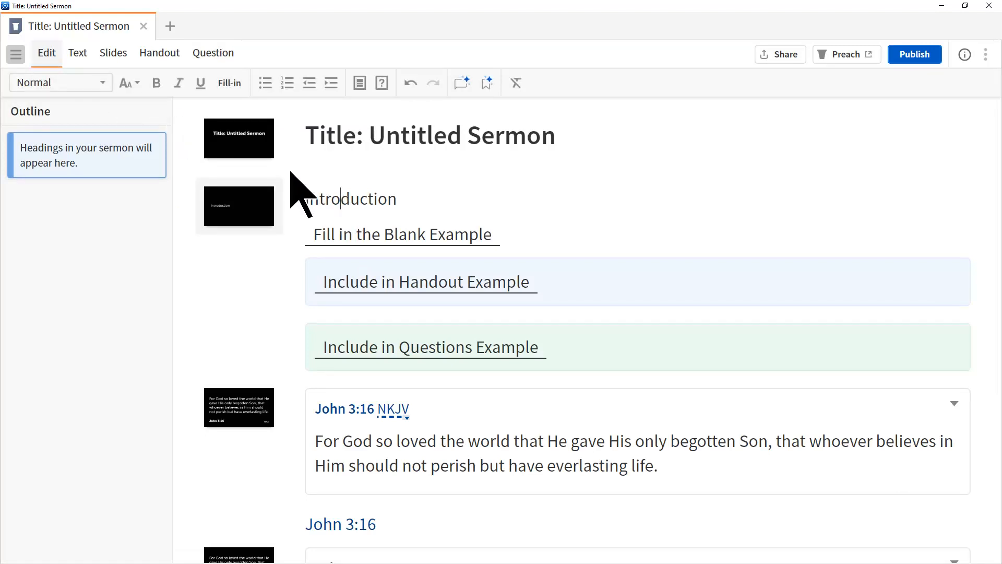
left_click(102, 84)
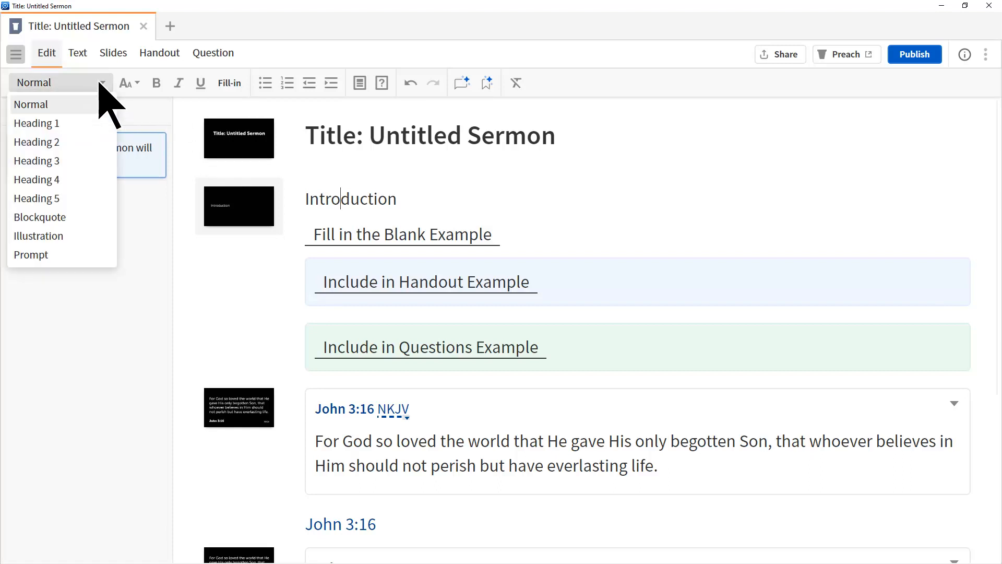
left_click(61, 124)
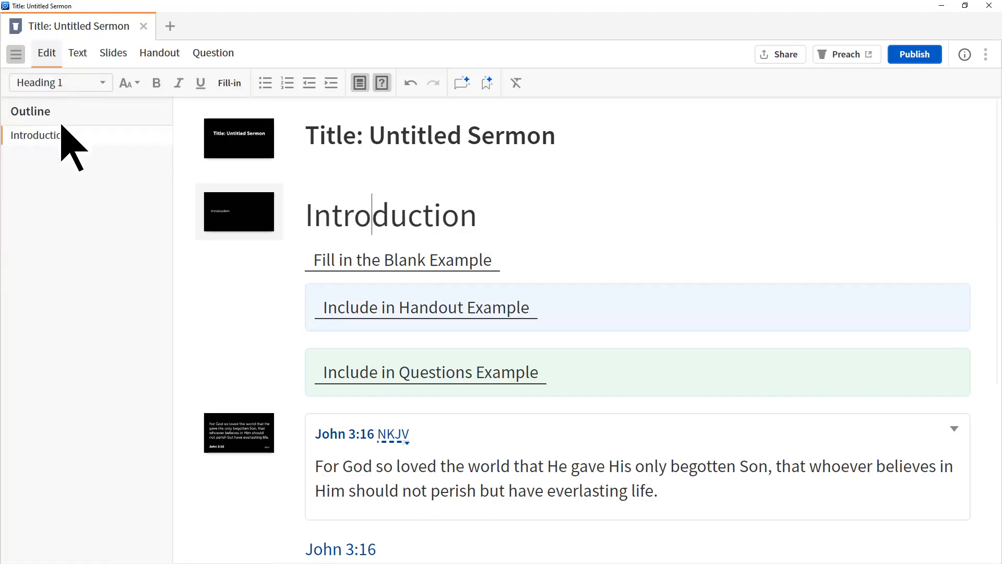